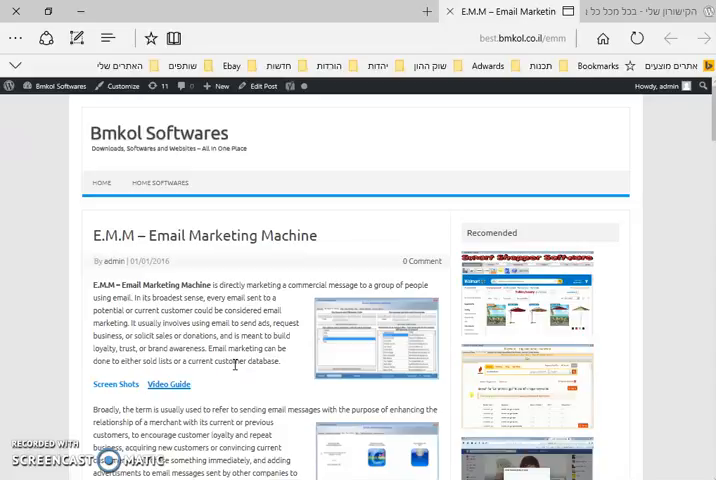
Step: Leave the E.M.M product page in Edge and switch to the Email Marketing Machine window
{"action": "left_click", "coordinate": [449, 38]}
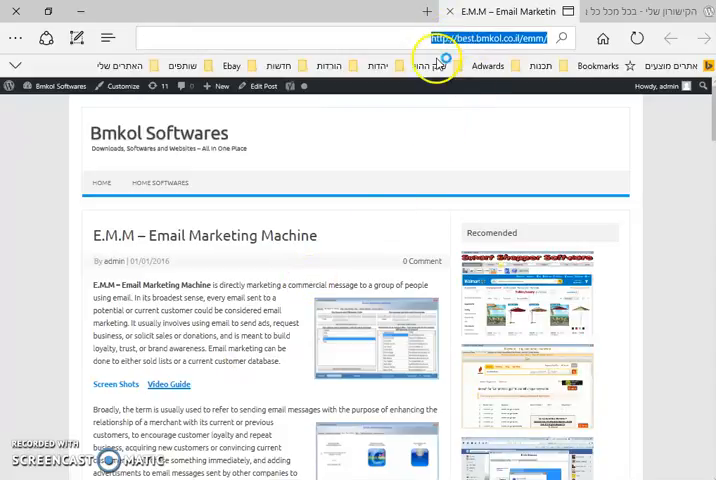
{"action": "left_click", "coordinate": [243, 323]}
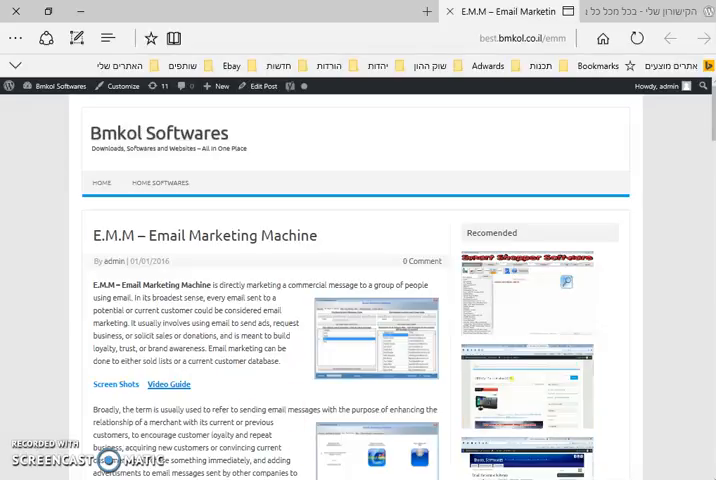
{"action": "key", "text": "alt+Tab"}
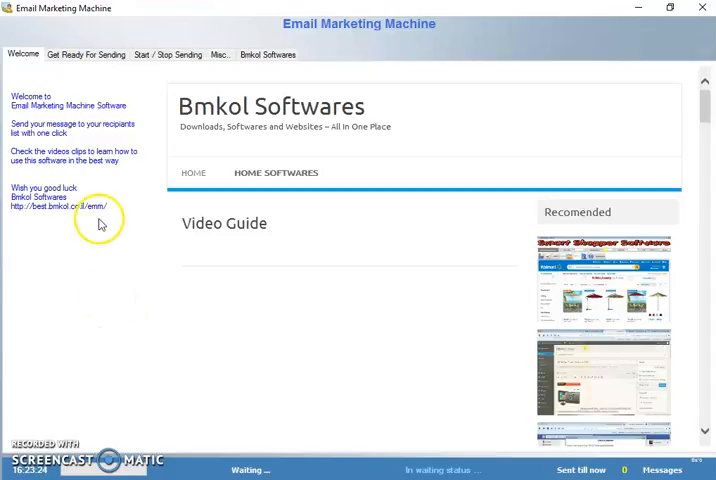
Step: Go to the Get Ready For Sending page
{"action": "left_click", "coordinate": [86, 54]}
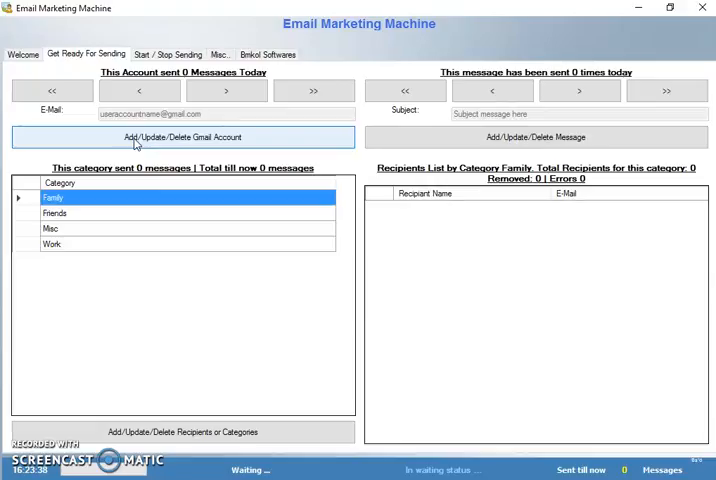
Step: Review the Gmail Accounts form, clear it with Add New, and return to the main form unsaved
{"action": "left_click", "coordinate": [136, 140]}
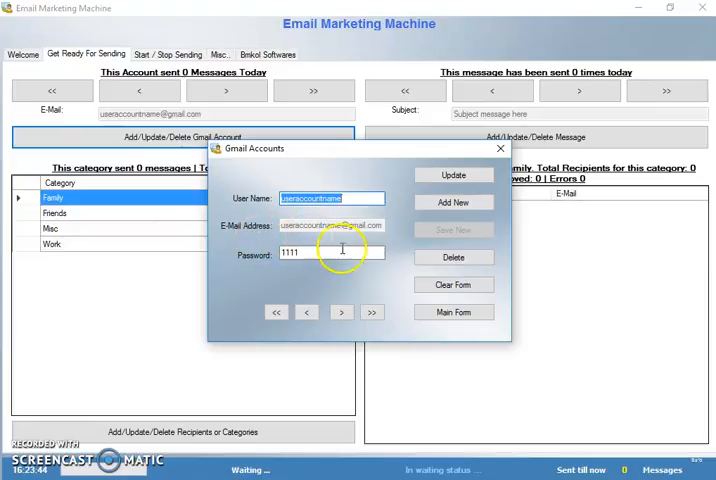
{"action": "double_click", "coordinate": [307, 254]}
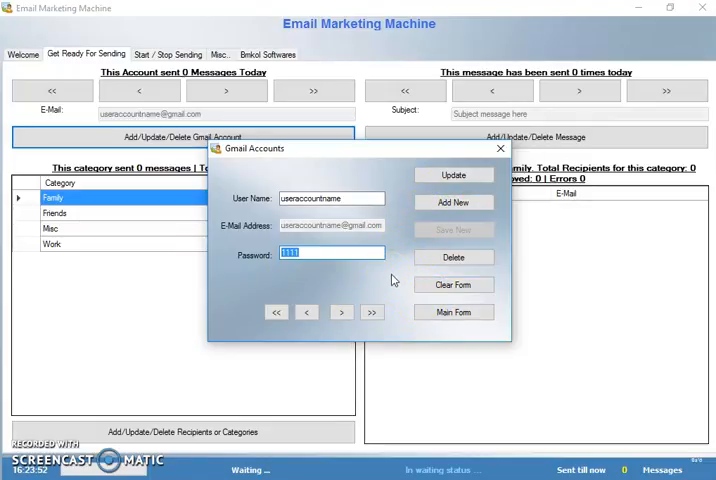
{"action": "left_click", "coordinate": [452, 203]}
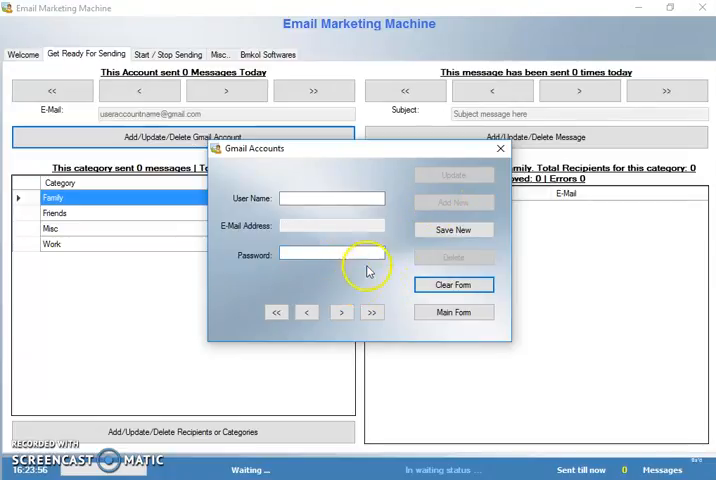
{"action": "left_click", "coordinate": [440, 312]}
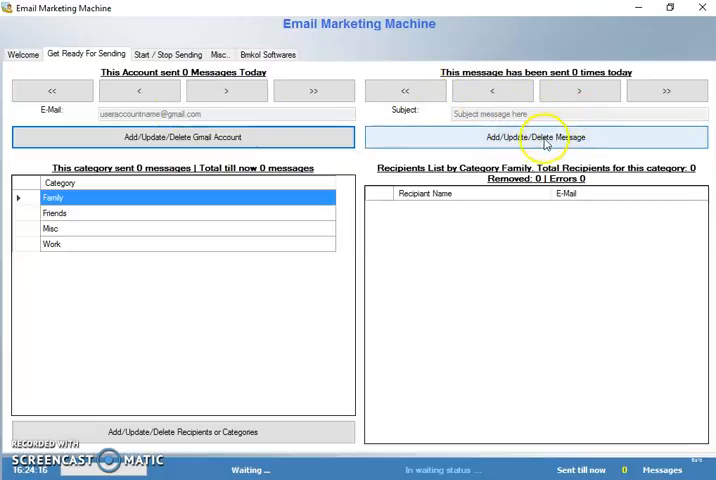
{"action": "left_click", "coordinate": [537, 140]}
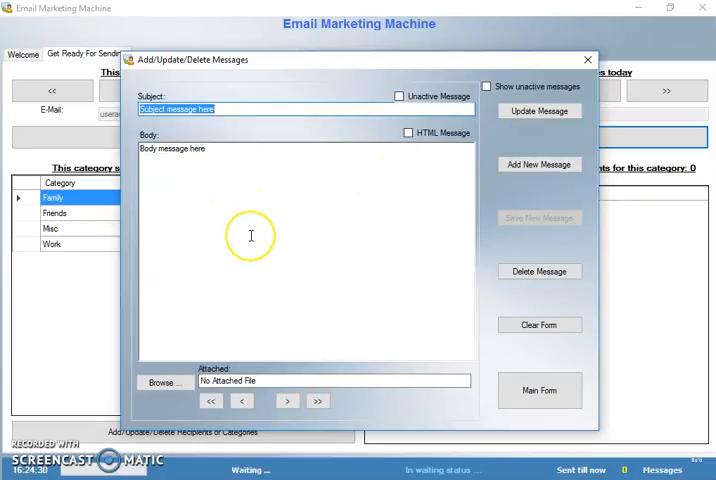
{"action": "left_click", "coordinate": [408, 133]}
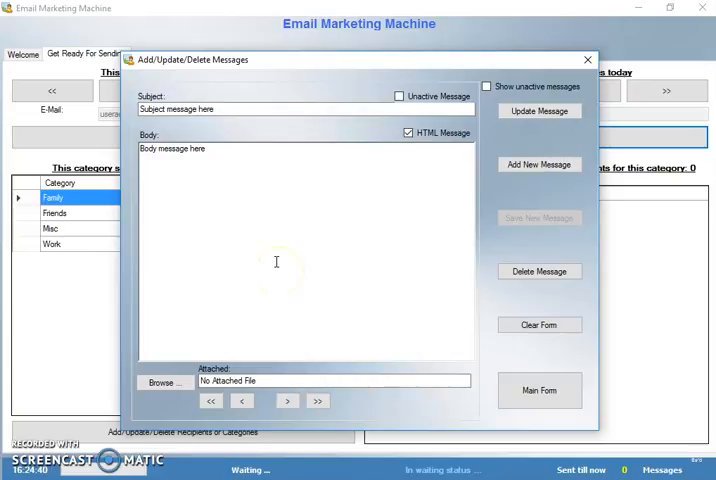
{"action": "left_click", "coordinate": [408, 133]}
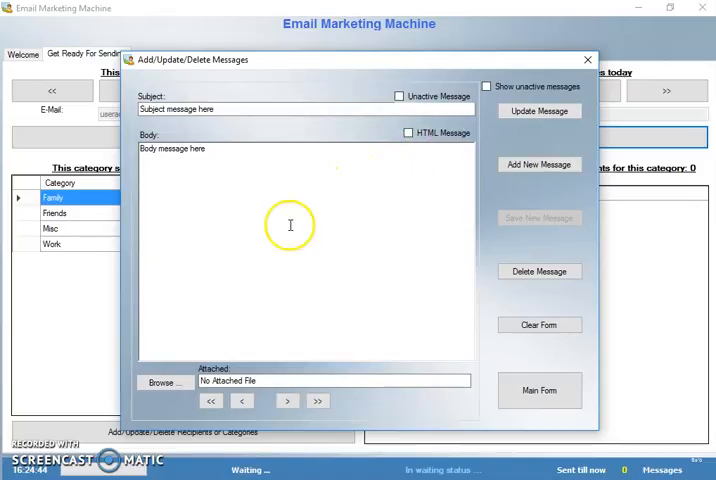
{"action": "left_click", "coordinate": [286, 224]}
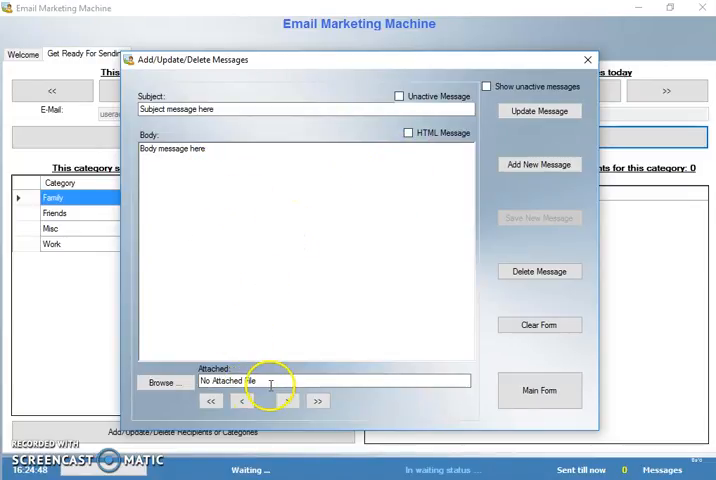
{"action": "left_click", "coordinate": [174, 389]}
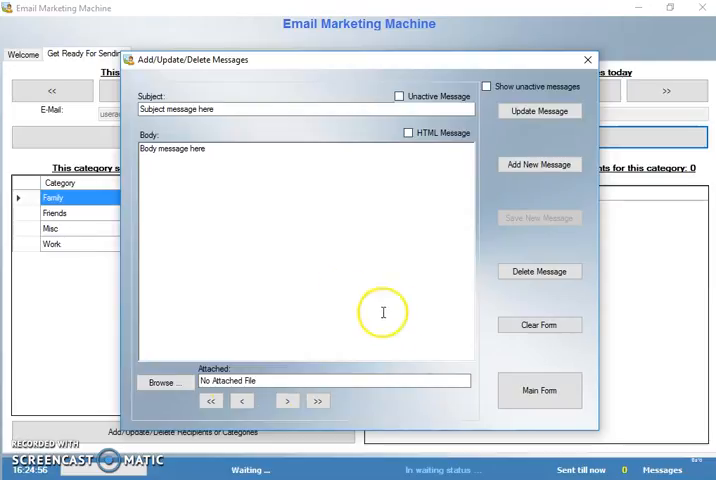
{"action": "left_click", "coordinate": [399, 97]}
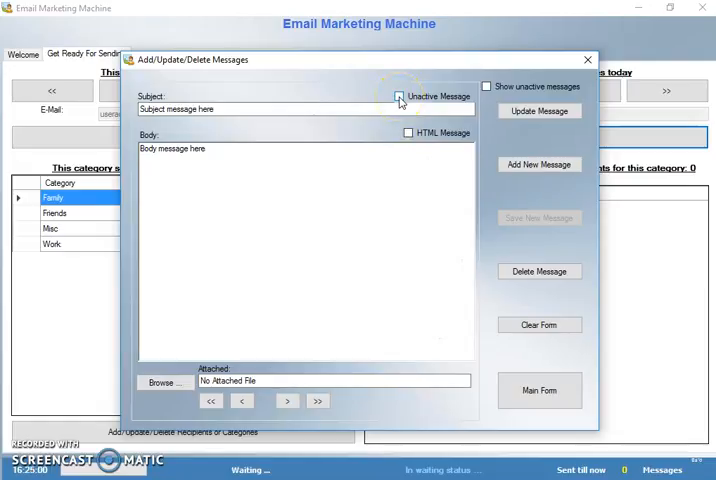
{"action": "left_click", "coordinate": [405, 260]}
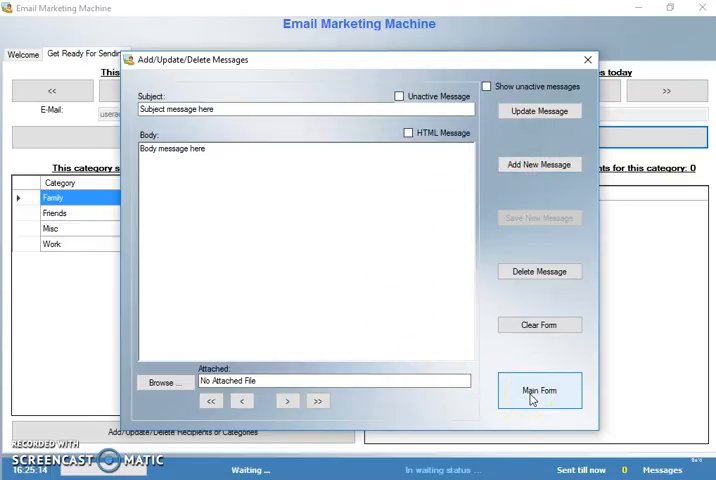
{"action": "left_click", "coordinate": [532, 396]}
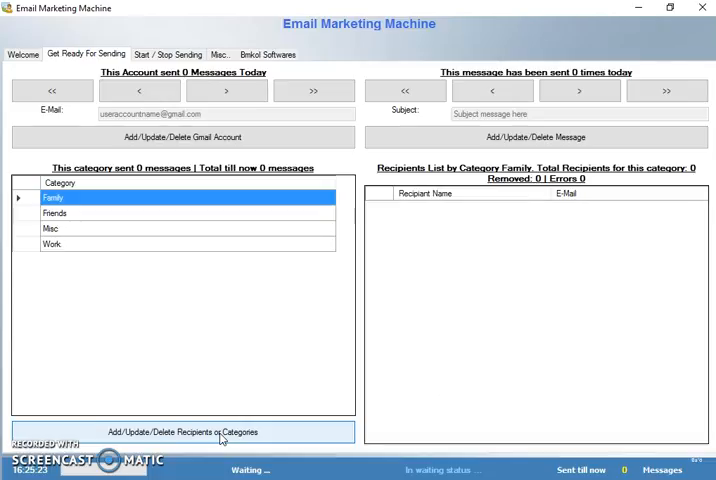
Step: Bring up the Recipients / Categories tools listing Family, Friends, Misc and Work
{"action": "left_click", "coordinate": [221, 437]}
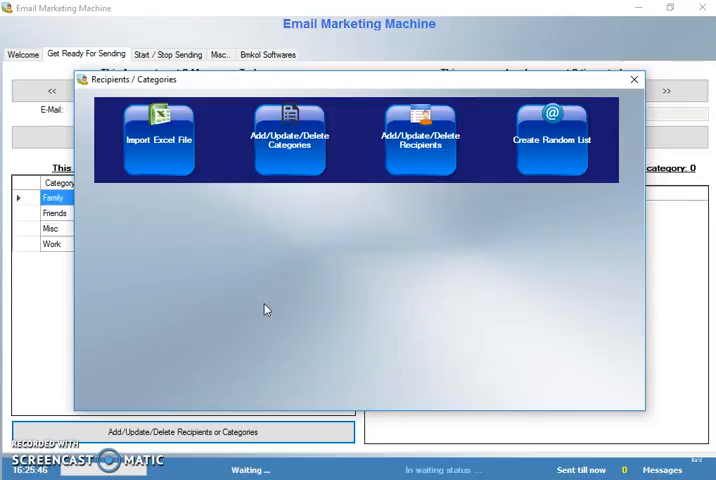
{"action": "left_click", "coordinate": [308, 226]}
Step: Create a random recipient list from the recipients panel, then close the Recipients / Categories window
{"action": "left_click", "coordinate": [293, 158]}
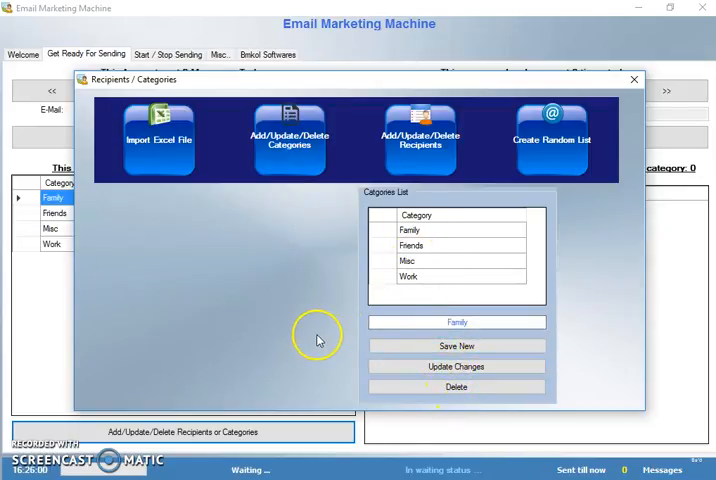
{"action": "left_click", "coordinate": [418, 140]}
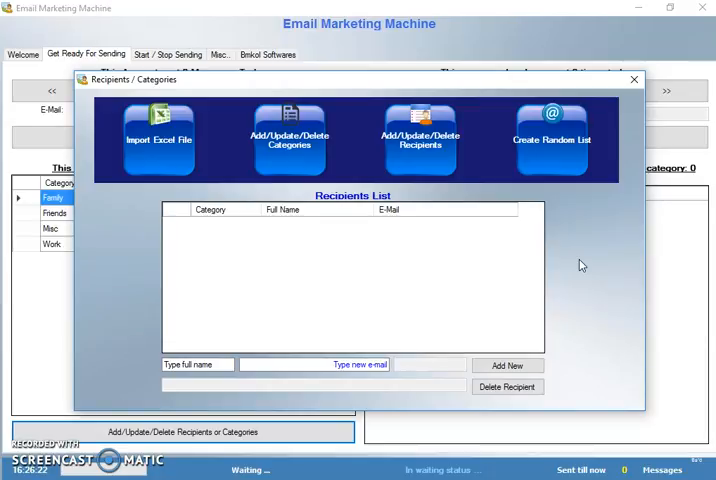
{"action": "left_click", "coordinate": [552, 150]}
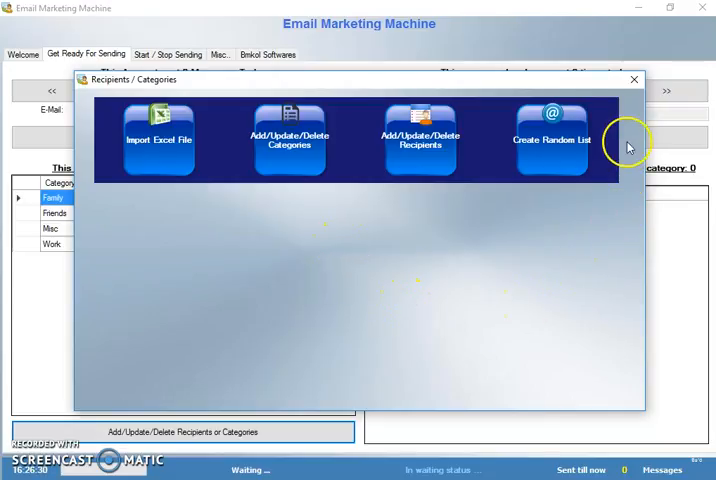
{"action": "left_click", "coordinate": [634, 81]}
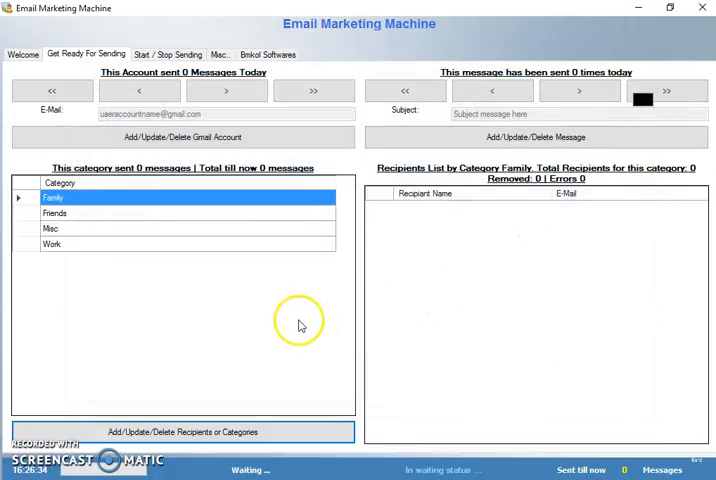
{"action": "left_click", "coordinate": [55, 229]}
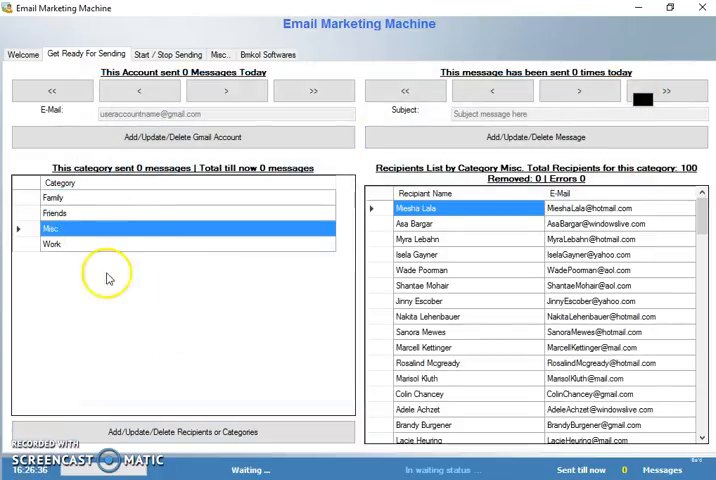
{"action": "scroll", "coordinate": [490, 340], "scroll_direction": "down", "scroll_amount": 5}
{"action": "scroll", "coordinate": [490, 348], "scroll_direction": "down", "scroll_amount": 5}
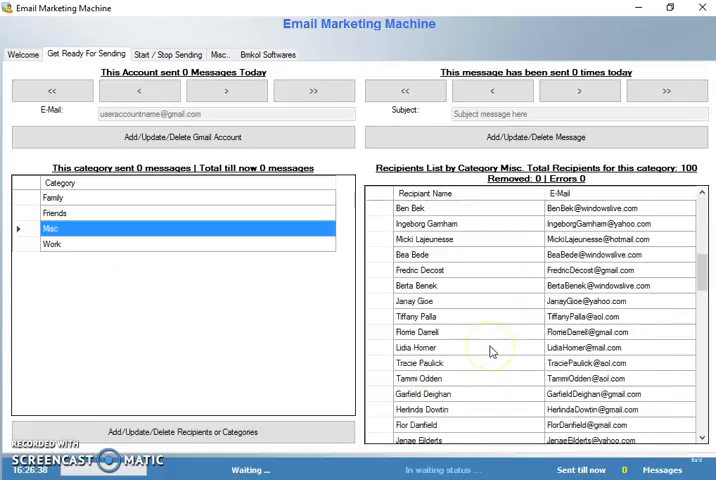
{"action": "scroll", "coordinate": [490, 350], "scroll_direction": "down", "scroll_amount": 5}
{"action": "scroll", "coordinate": [490, 350], "scroll_direction": "down", "scroll_amount": 5}
{"action": "scroll", "coordinate": [490, 352], "scroll_direction": "down", "scroll_amount": 5}
{"action": "scroll", "coordinate": [490, 354], "scroll_direction": "down", "scroll_amount": 5}
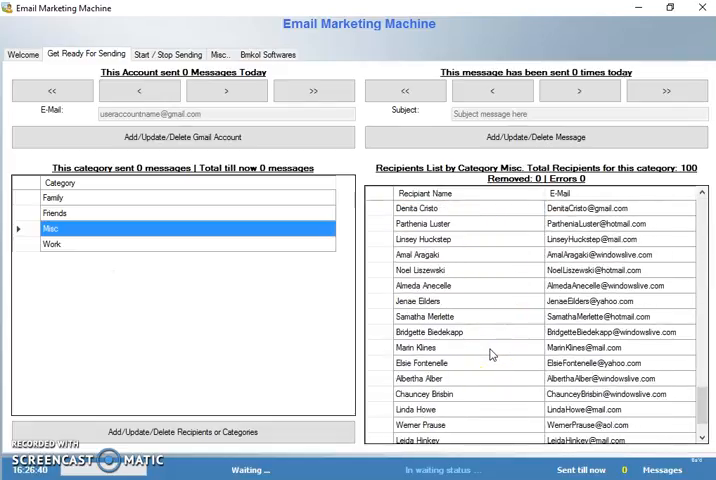
{"action": "scroll", "coordinate": [490, 353], "scroll_direction": "down", "scroll_amount": 3}
{"action": "scroll", "coordinate": [485, 355], "scroll_direction": "up", "scroll_amount": 5}
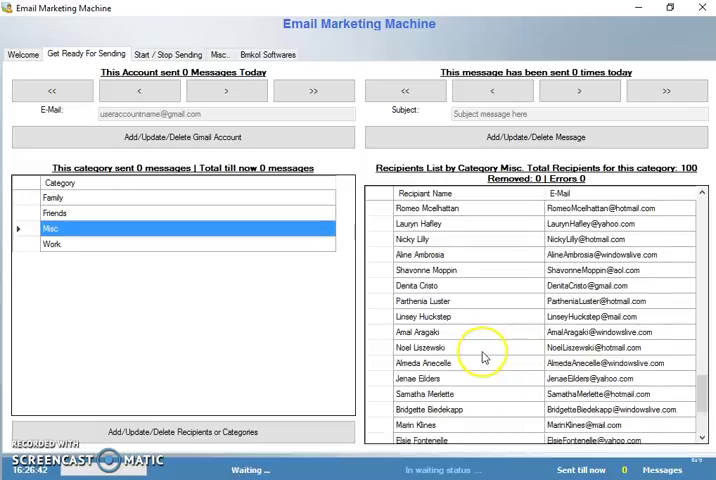
{"action": "scroll", "coordinate": [483, 355], "scroll_direction": "up", "scroll_amount": 5}
{"action": "scroll", "coordinate": [483, 356], "scroll_direction": "up", "scroll_amount": 5}
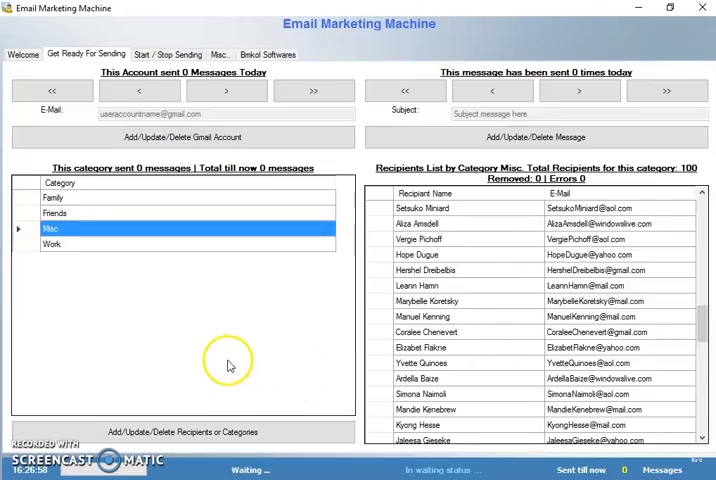
{"action": "left_click", "coordinate": [88, 245]}
{"action": "left_click", "coordinate": [88, 230]}
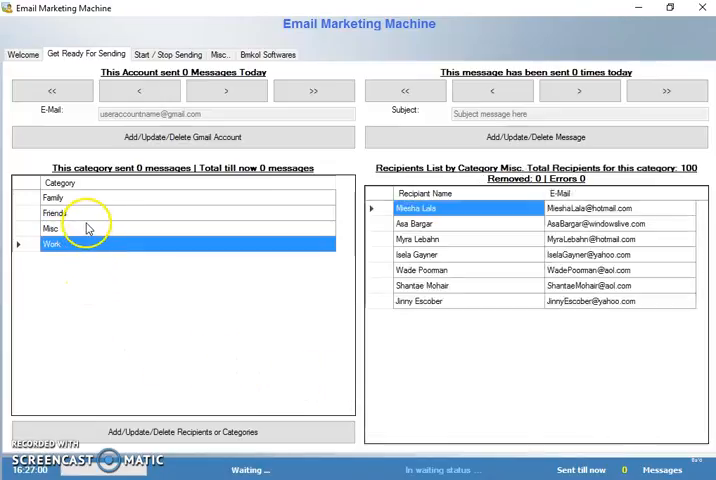
{"action": "left_click", "coordinate": [90, 212]}
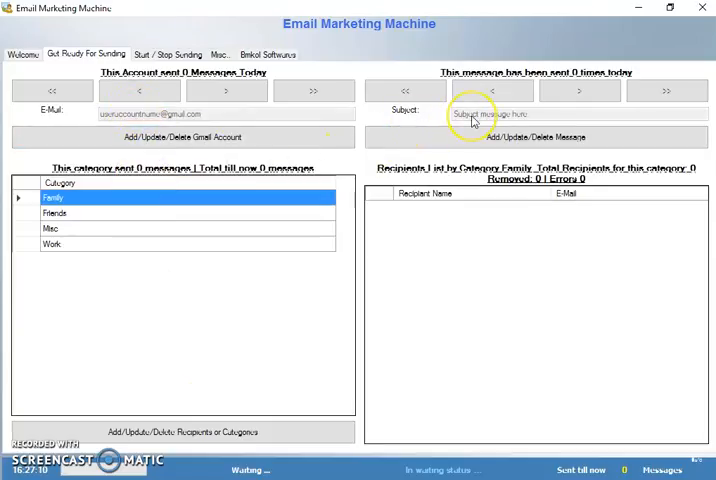
Step: Select the Misc category for sending and disable resending to past recipients
{"action": "left_click", "coordinate": [190, 227]}
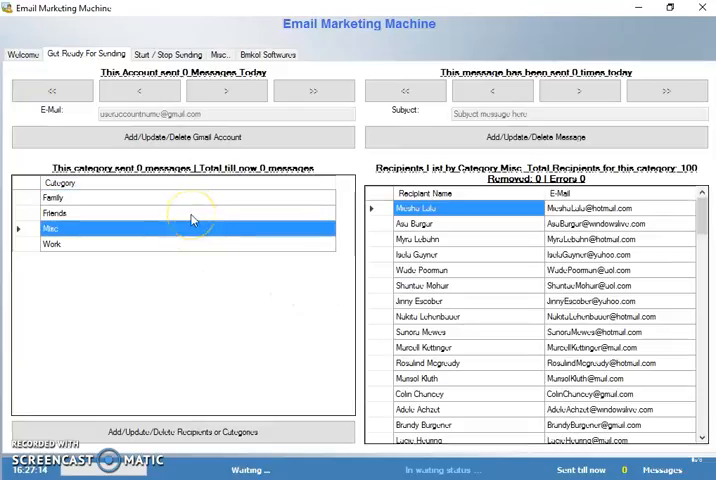
{"action": "left_click", "coordinate": [166, 55]}
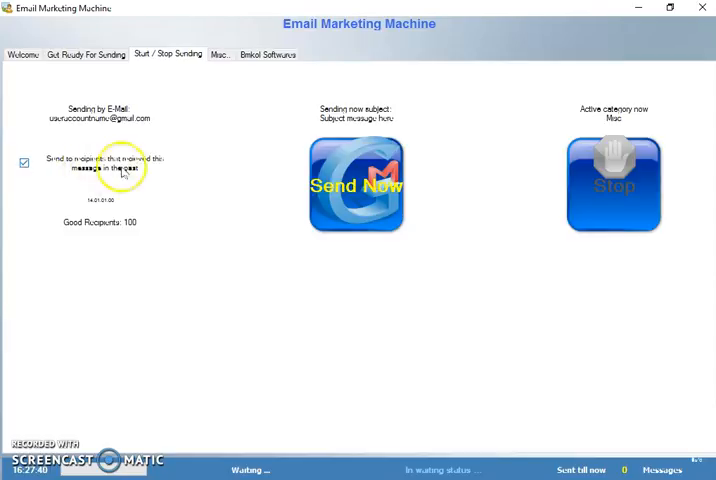
{"action": "left_click", "coordinate": [24, 163]}
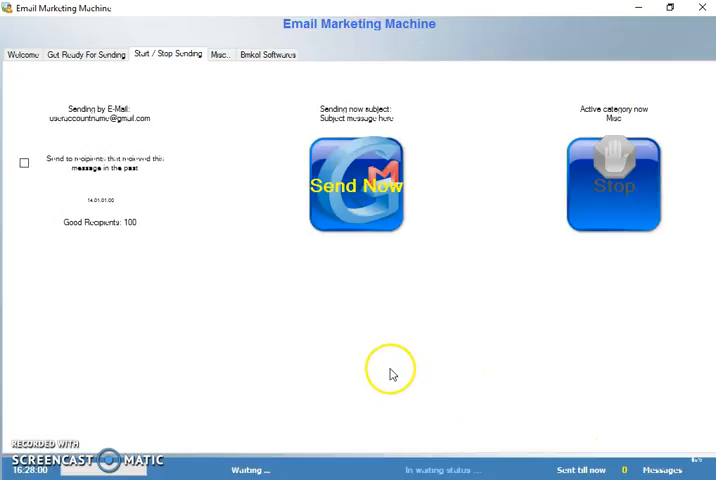
Step: View the Sending History from the Misc. tools page, showing zero messages
{"action": "left_click", "coordinate": [219, 55]}
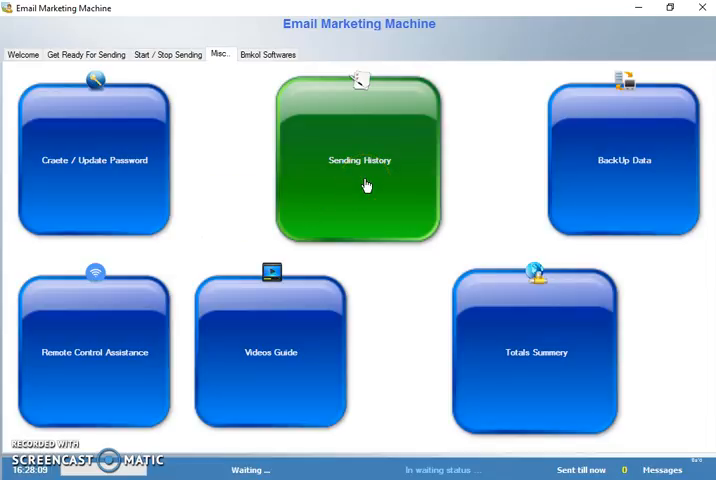
{"action": "left_click", "coordinate": [366, 185]}
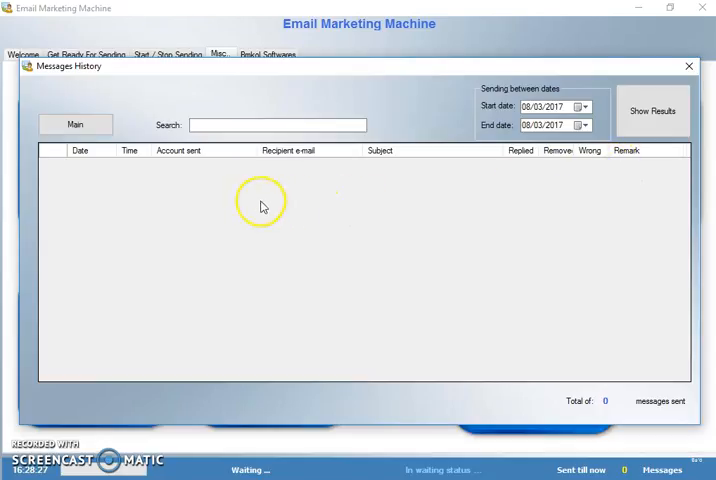
Step: Close the Messages History and the Total Summeries report (1 account, 4 categories, 0 sent)
{"action": "left_click", "coordinate": [688, 67]}
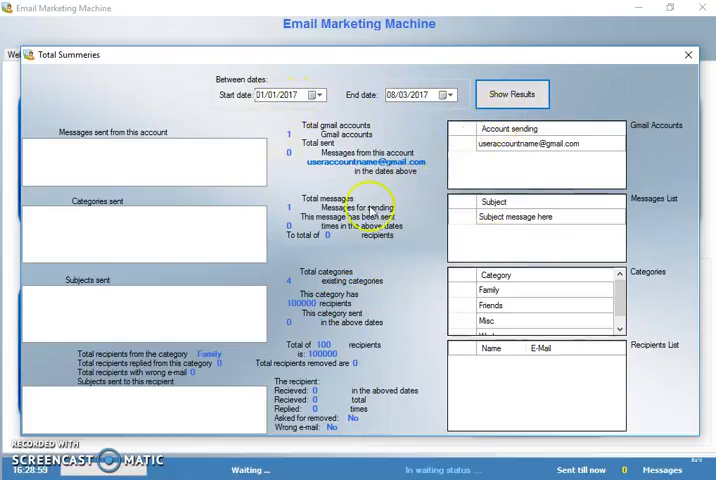
{"action": "left_click", "coordinate": [688, 55]}
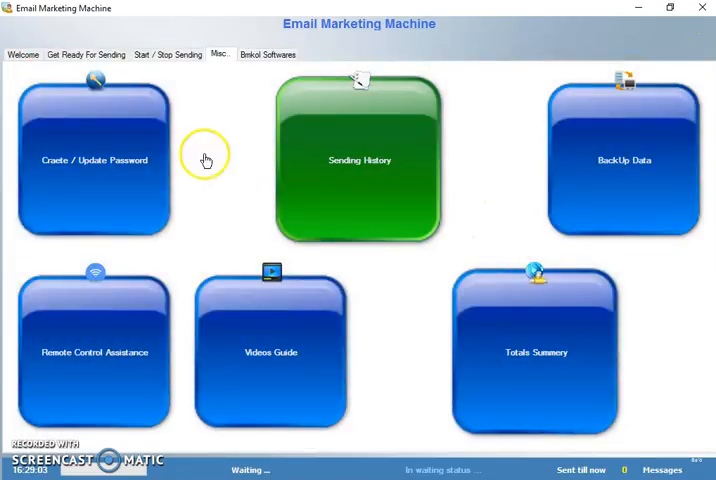
Step: Glance at the Welcome page, then return to Start / Stop Sending with Misc's 100 recipients ready
{"action": "left_click", "coordinate": [24, 54]}
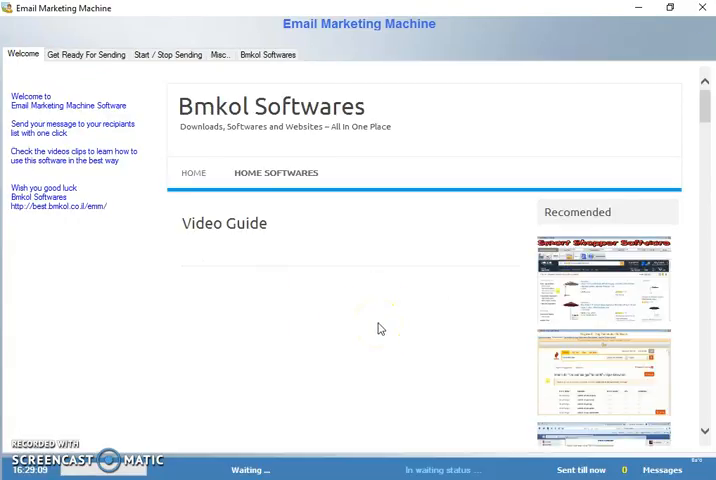
{"action": "left_click", "coordinate": [100, 55]}
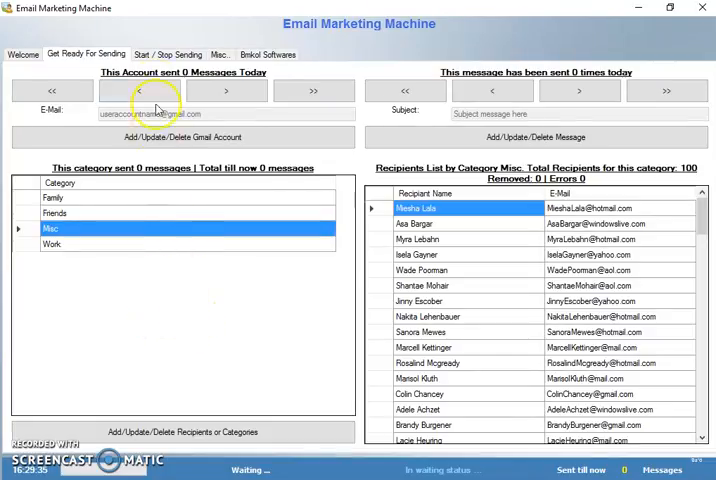
{"action": "left_click", "coordinate": [166, 54]}
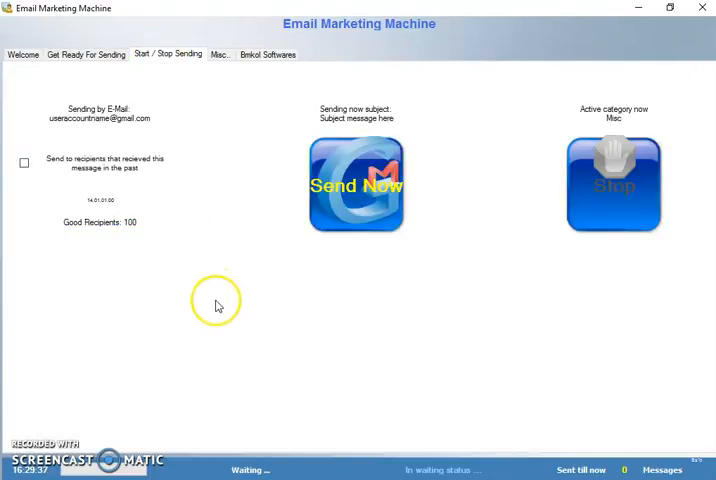